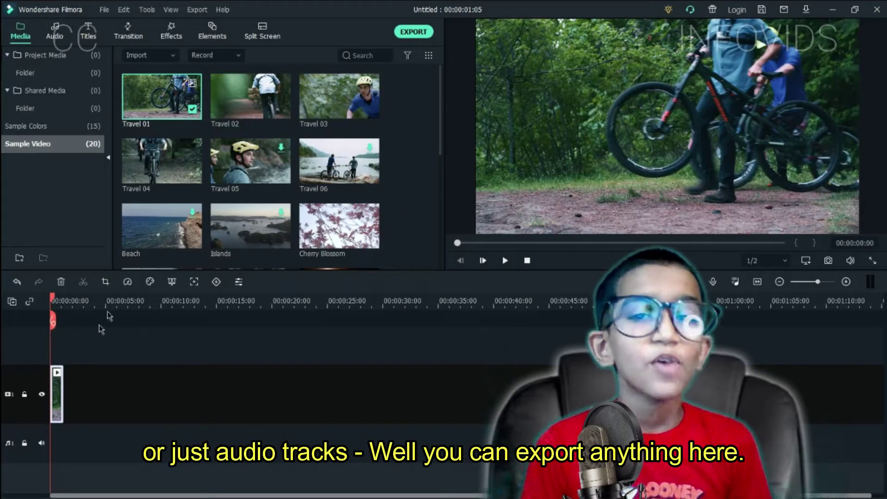
{"action": "left_click_drag", "start_coordinate": [304, 346], "coordinate": [35, 408]}
{"action": "key", "text": "Delete"}
{"action": "key", "text": "ctrl+e"}
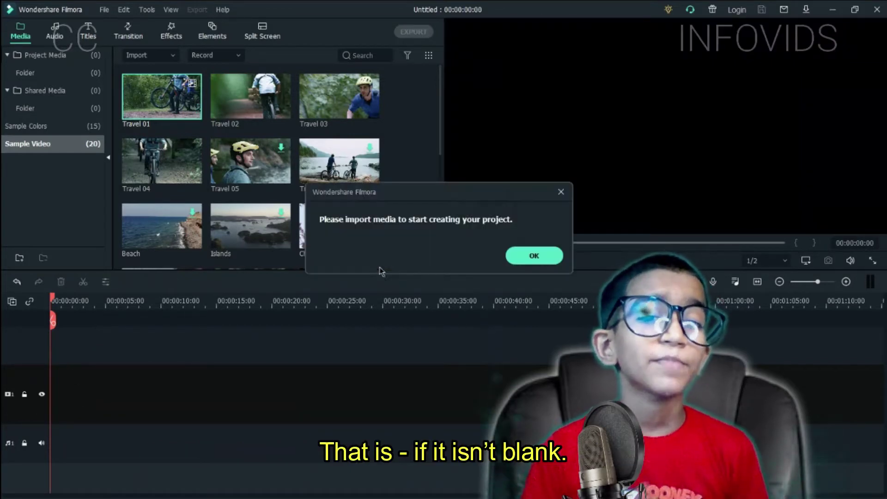
{"action": "left_click", "coordinate": [526, 263]}
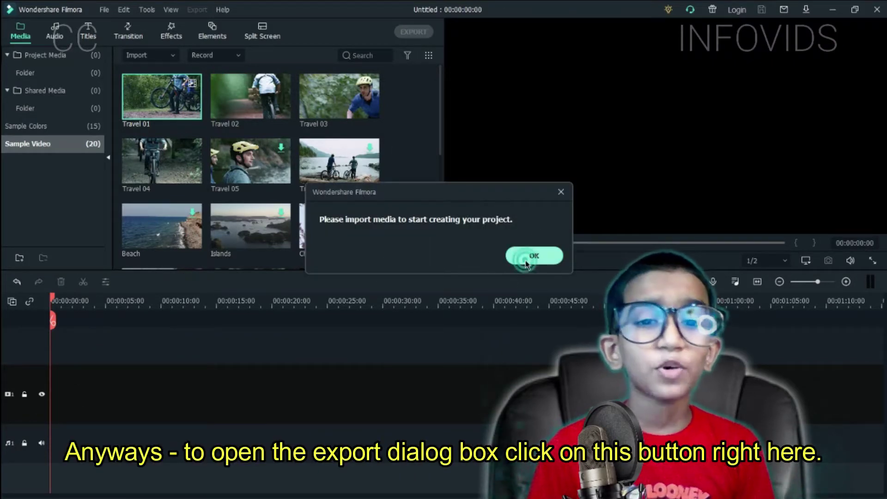
{"action": "key", "text": "ctrl+z"}
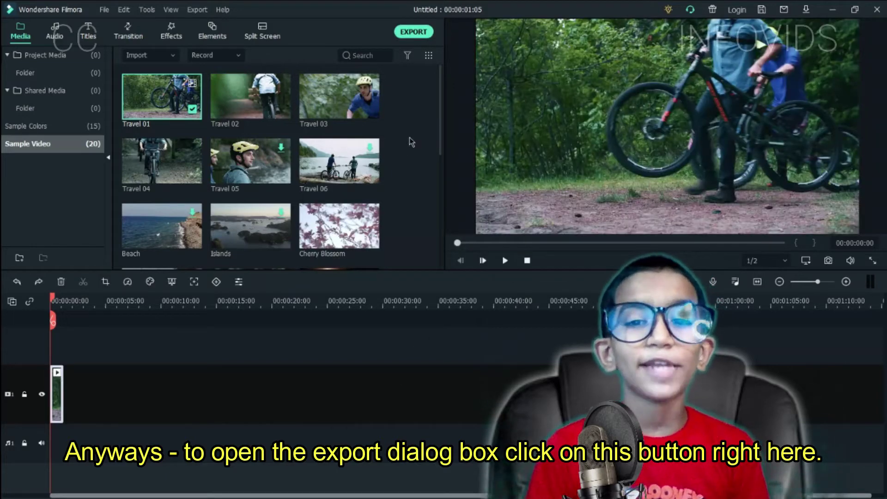
Step: Replace the default export name with 'Test Video' and export the clip as MP4
{"action": "left_click", "coordinate": [400, 36]}
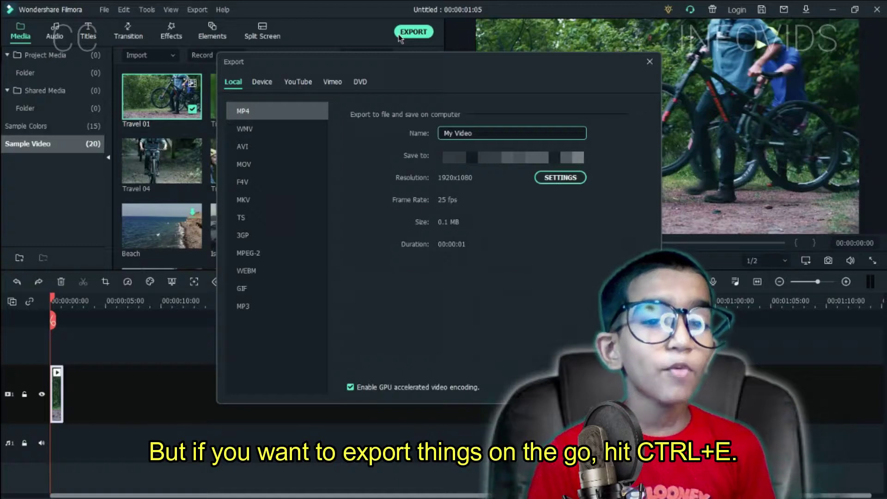
{"action": "left_click", "coordinate": [650, 62]}
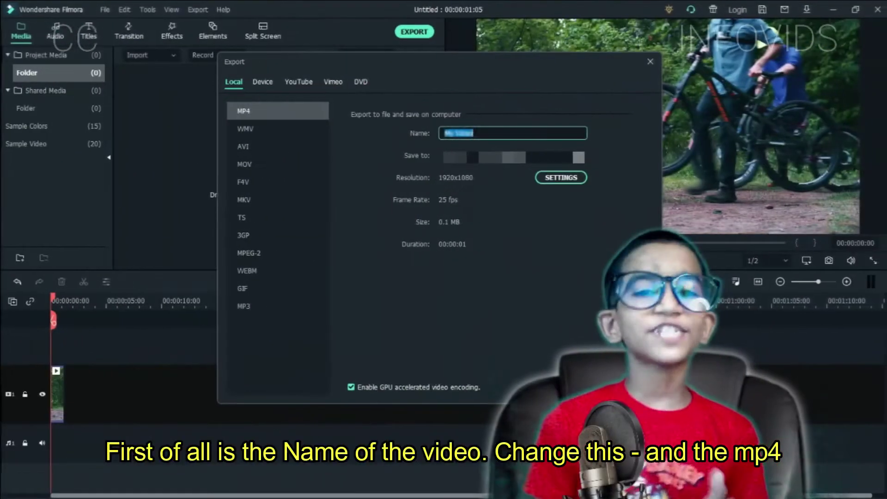
{"action": "key", "text": "BackSpace"}
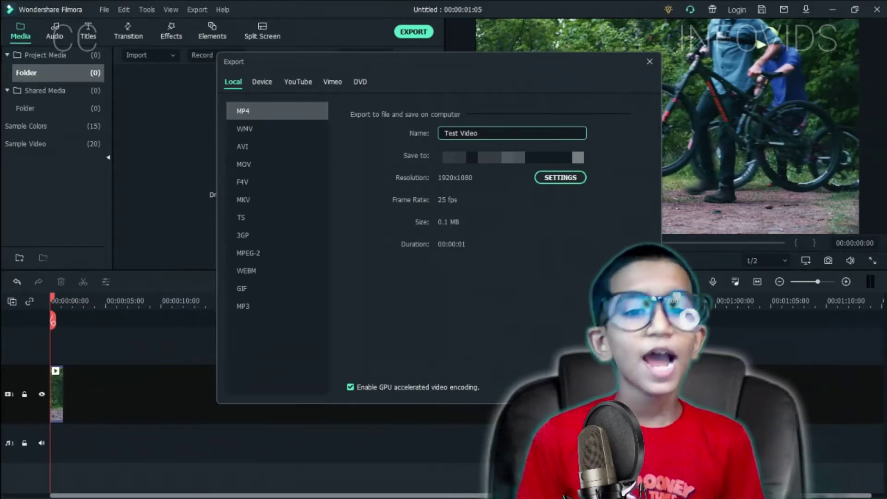
{"action": "key", "text": "Return"}
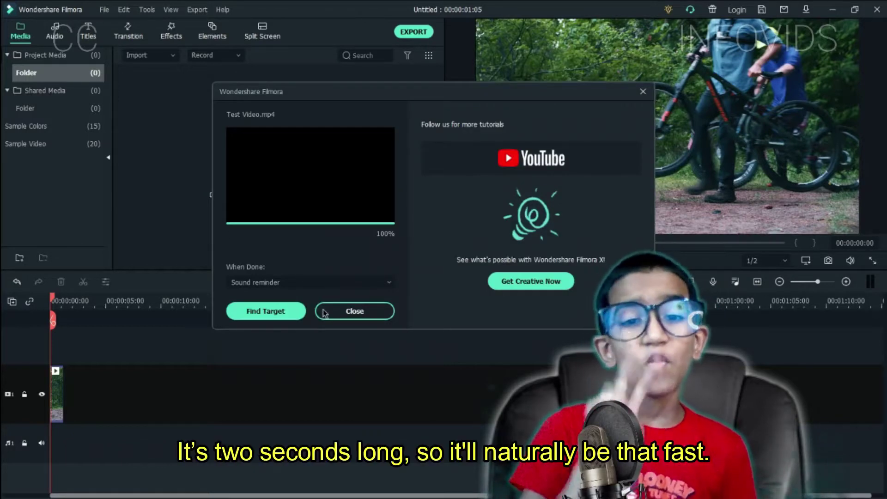
Step: Show the exported Test Video file in its folder with Find Target
{"action": "left_click", "coordinate": [272, 310]}
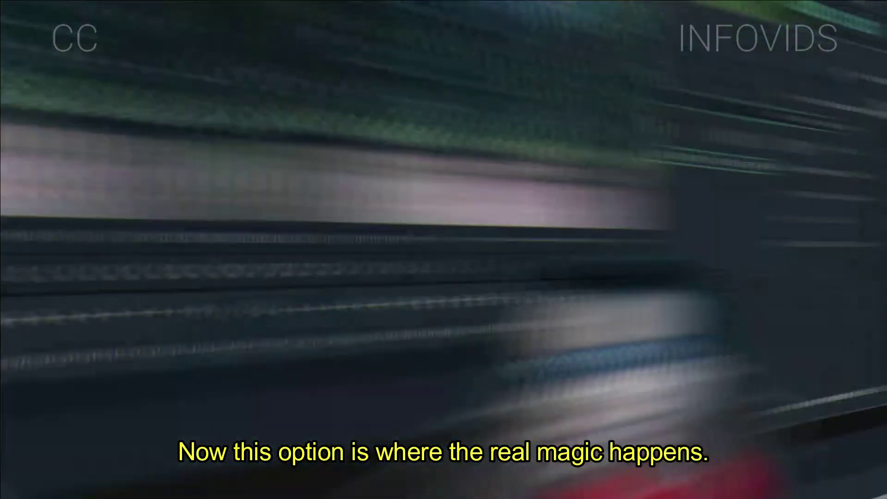
Step: Open the detailed export settings, restore defaults and keep H.264 as the video encoder
{"action": "left_click", "coordinate": [540, 178]}
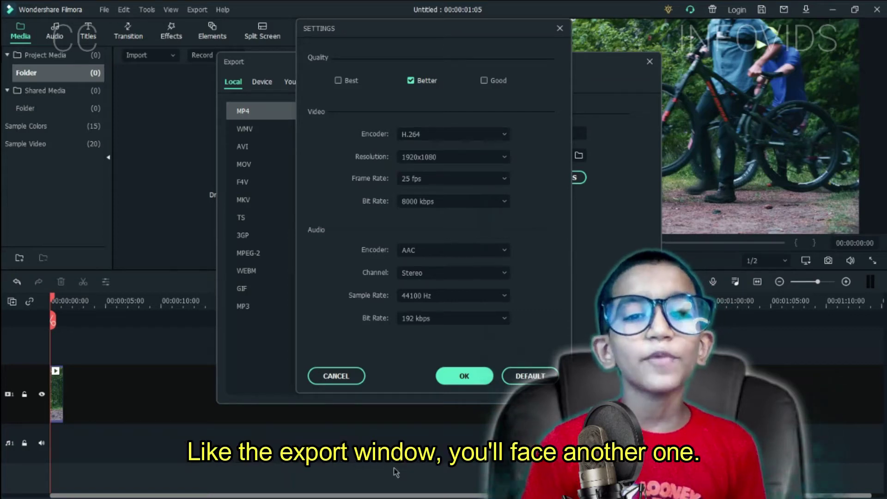
{"action": "left_click", "coordinate": [527, 375]}
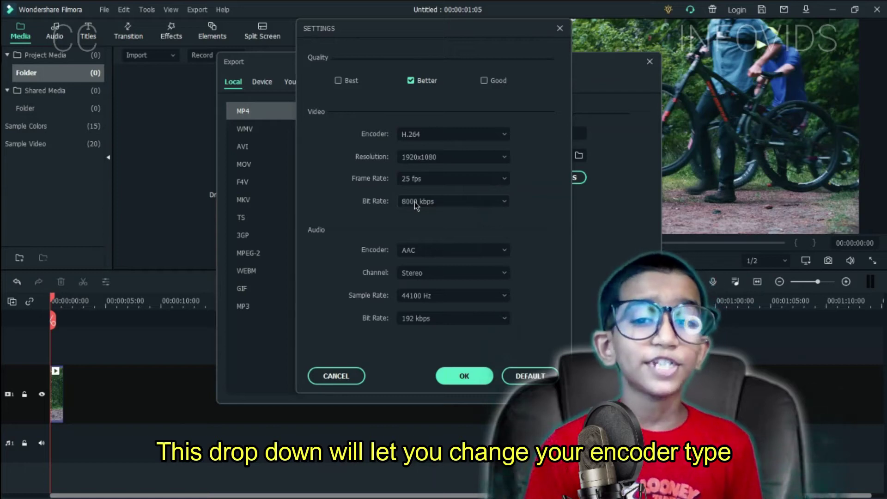
{"action": "left_click", "coordinate": [407, 135]}
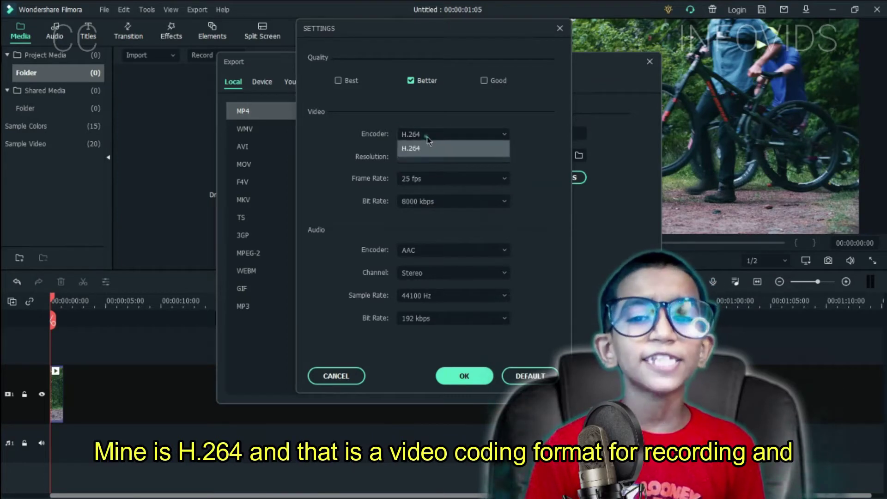
{"action": "left_click", "coordinate": [455, 237]}
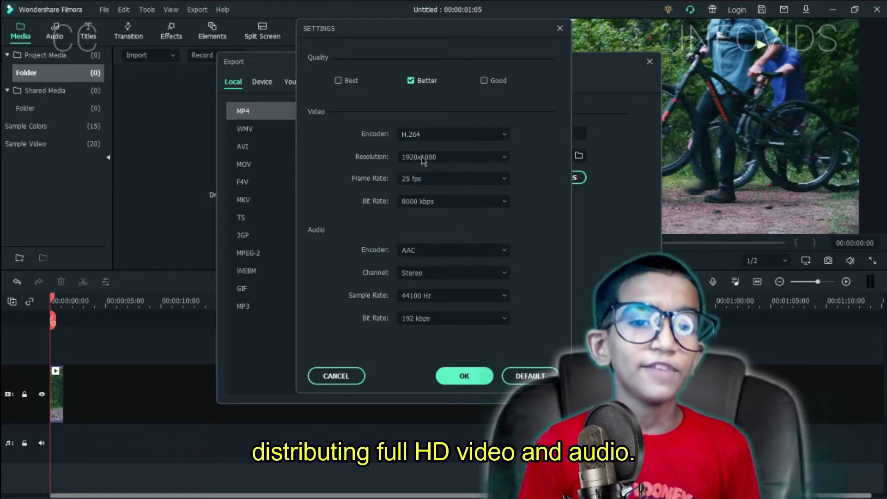
Step: Try 640x480 and Custom output resolutions, then set the resolution back to 1920x1080
{"action": "left_click", "coordinate": [421, 157]}
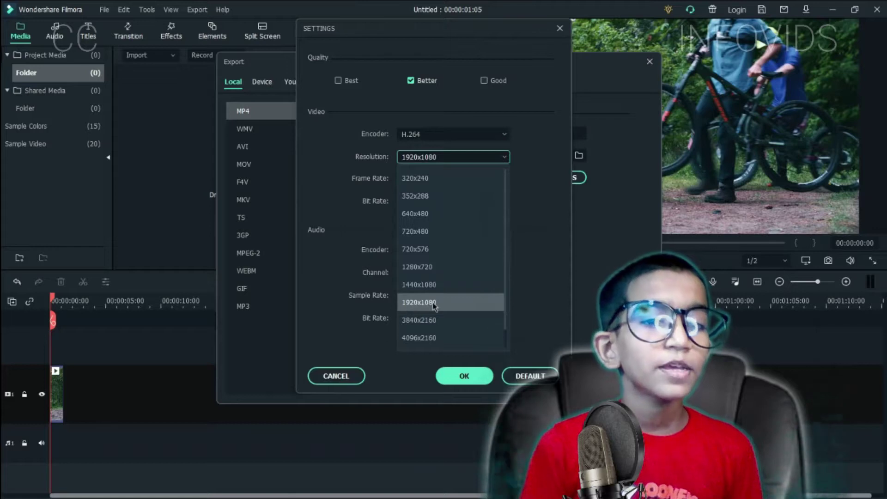
{"action": "left_click", "coordinate": [421, 213]}
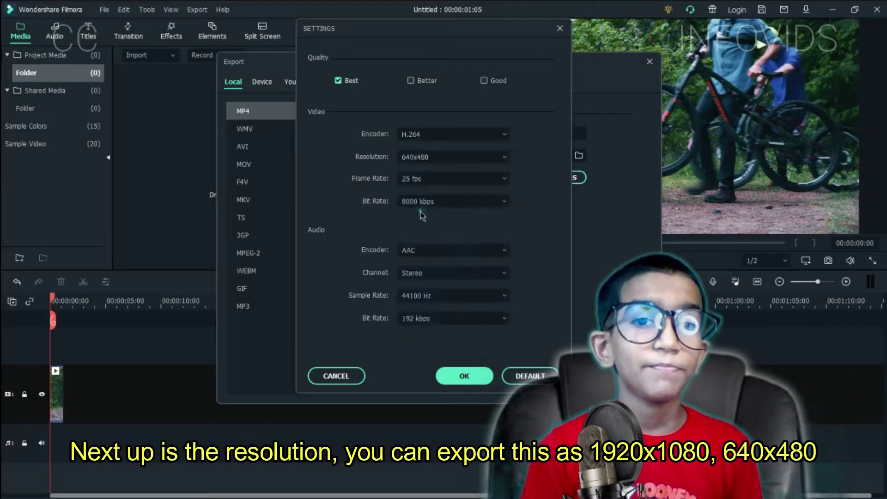
{"action": "left_click", "coordinate": [426, 156]}
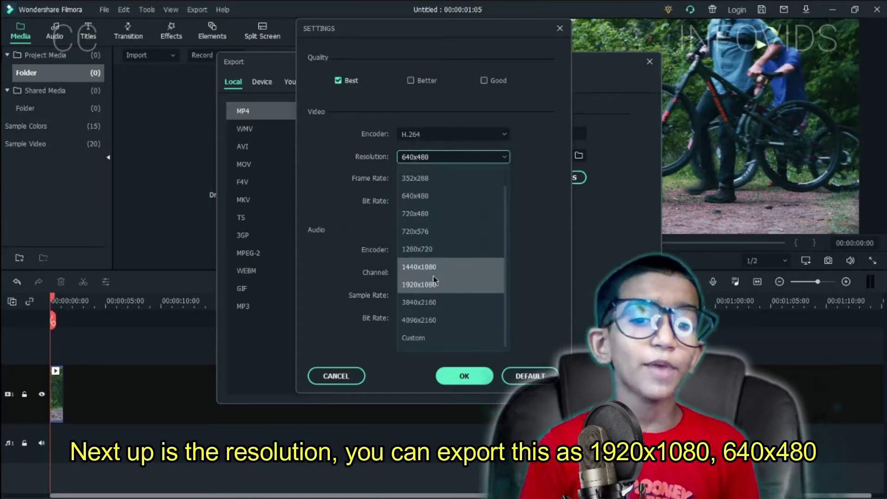
{"action": "left_click", "coordinate": [415, 337]}
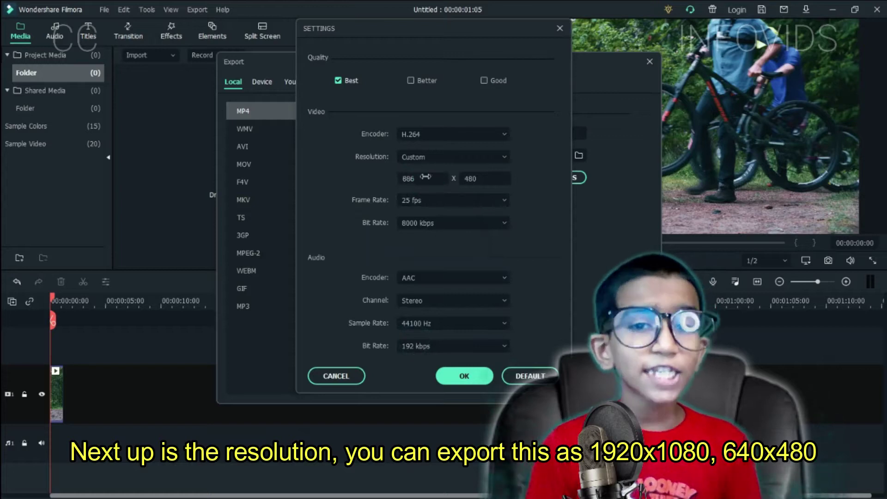
{"action": "left_click", "coordinate": [427, 157]}
{"action": "left_click", "coordinate": [425, 284]}
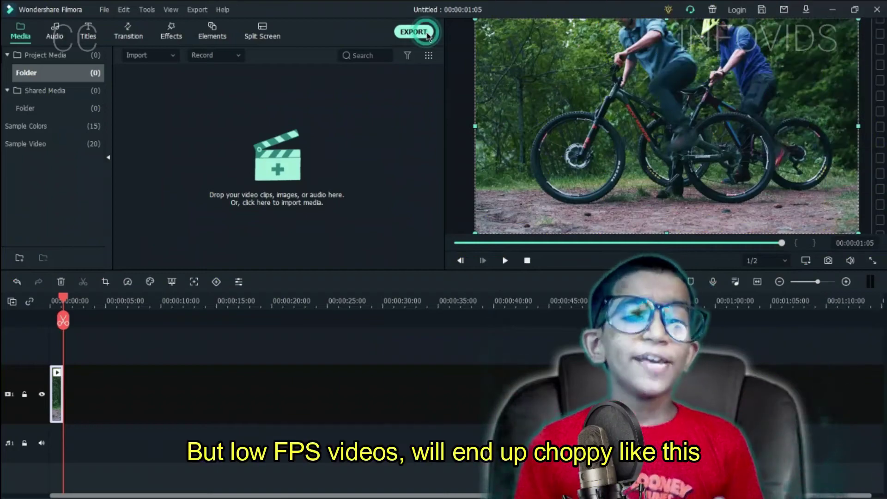
Step: Set the export video bit rate to 150000 kbps
{"action": "left_click", "coordinate": [427, 33]}
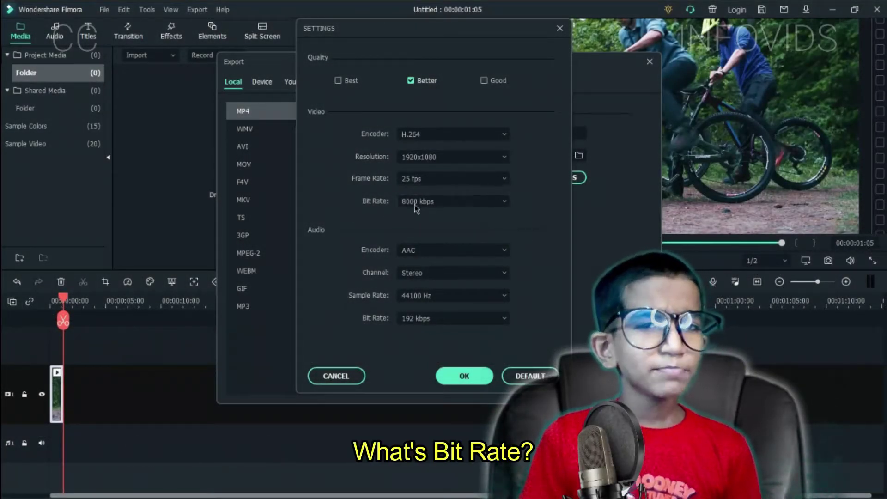
{"action": "left_click", "coordinate": [466, 200]}
{"action": "scroll", "coordinate": [416, 326], "scroll_direction": "down", "scroll_amount": 2}
{"action": "left_click", "coordinate": [418, 365]}
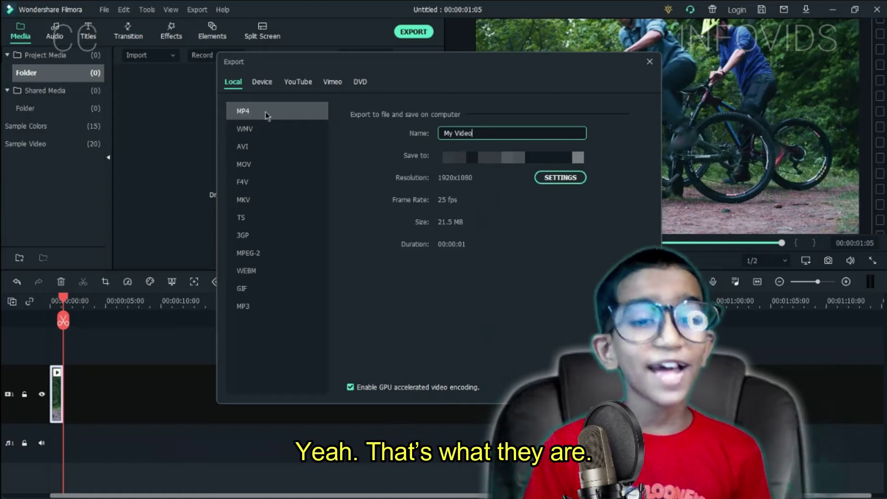
Step: Preview AVI, WMV and MP3 as local export formats
{"action": "left_click", "coordinate": [257, 154]}
{"action": "left_click", "coordinate": [249, 131]}
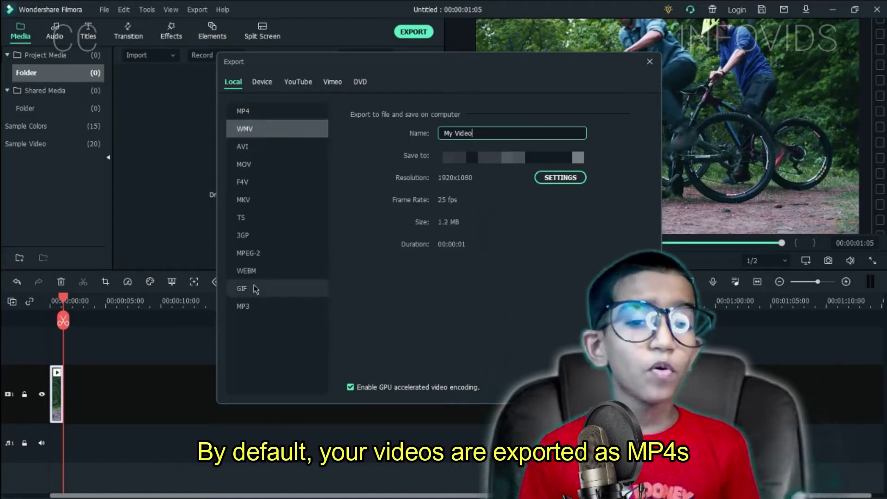
{"action": "left_click", "coordinate": [257, 307]}
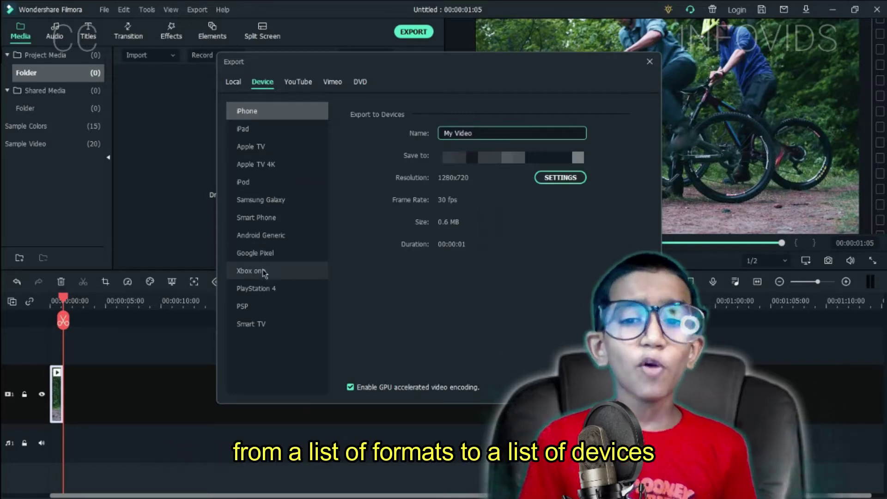
Step: Switch from Local back to Device and preview the iPad, Apple TV, iPod, Android Generic and PlayStation 4 presets
{"action": "left_click", "coordinate": [232, 87]}
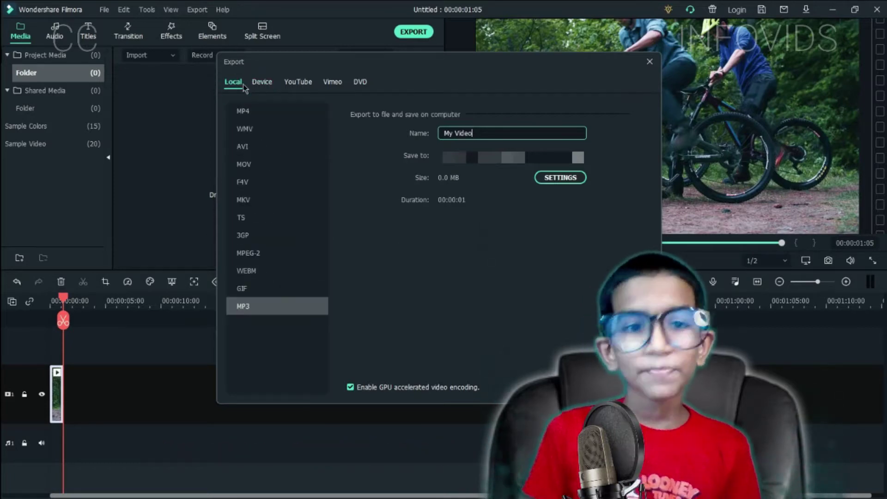
{"action": "left_click", "coordinate": [260, 86]}
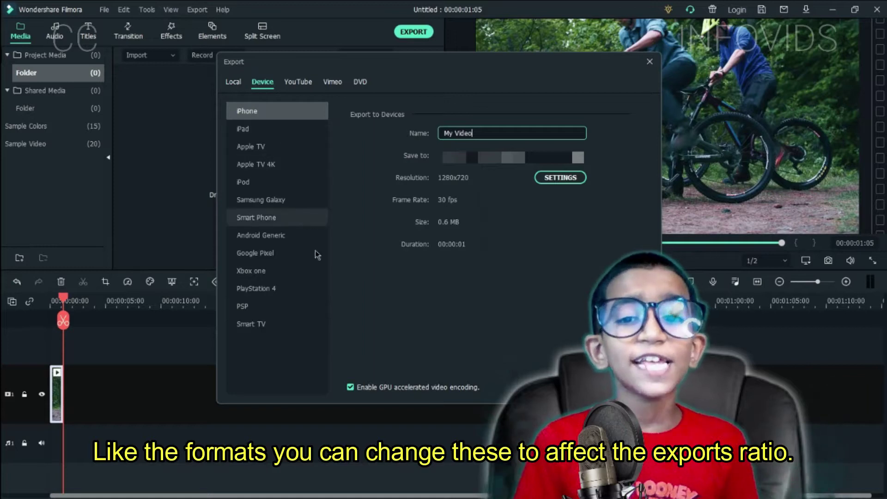
{"action": "left_click", "coordinate": [253, 131]}
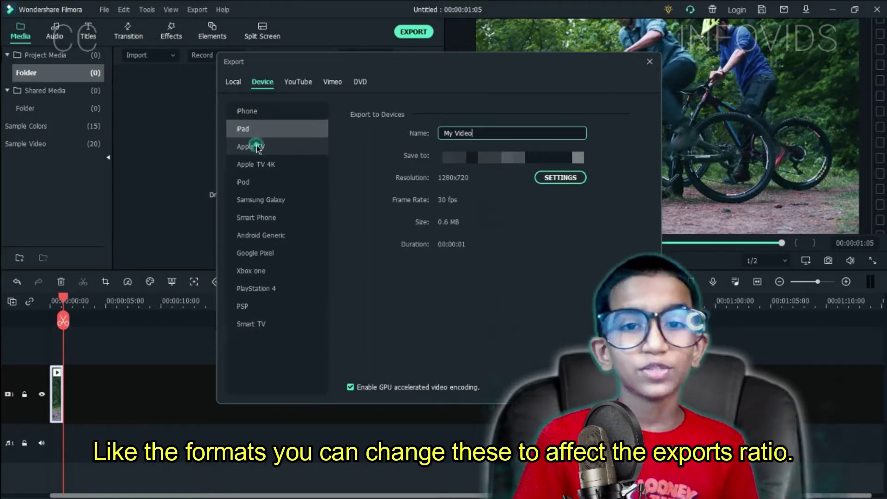
{"action": "left_click", "coordinate": [257, 146]}
{"action": "left_click", "coordinate": [256, 181]}
{"action": "left_click", "coordinate": [259, 235]}
{"action": "left_click", "coordinate": [258, 288]}
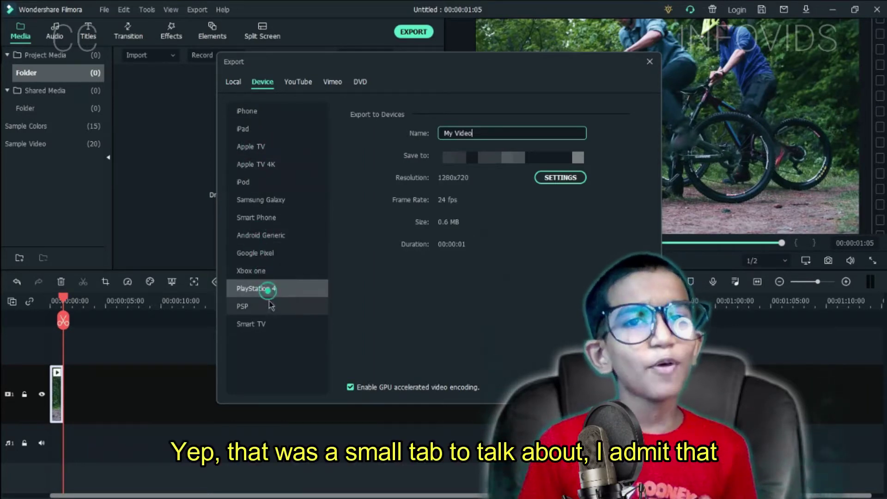
Step: Browse the PSP, Android Generic, iPod, Apple TV, iPhone, Apple TV 4K and Smart Phone presets
{"action": "left_click", "coordinate": [257, 306]}
{"action": "left_click", "coordinate": [260, 235]}
{"action": "left_click", "coordinate": [258, 181]}
{"action": "left_click", "coordinate": [268, 148]}
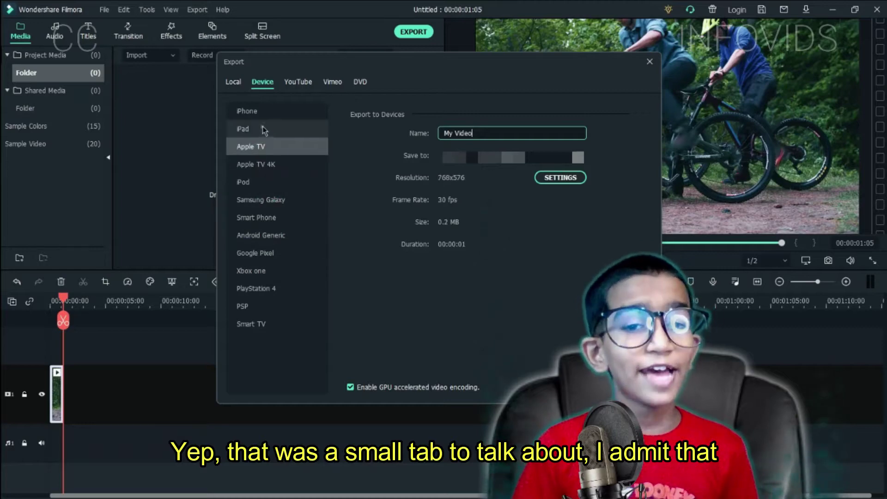
{"action": "left_click", "coordinate": [257, 112]}
{"action": "left_click", "coordinate": [260, 149]}
{"action": "left_click", "coordinate": [259, 164]}
{"action": "left_click", "coordinate": [264, 219]}
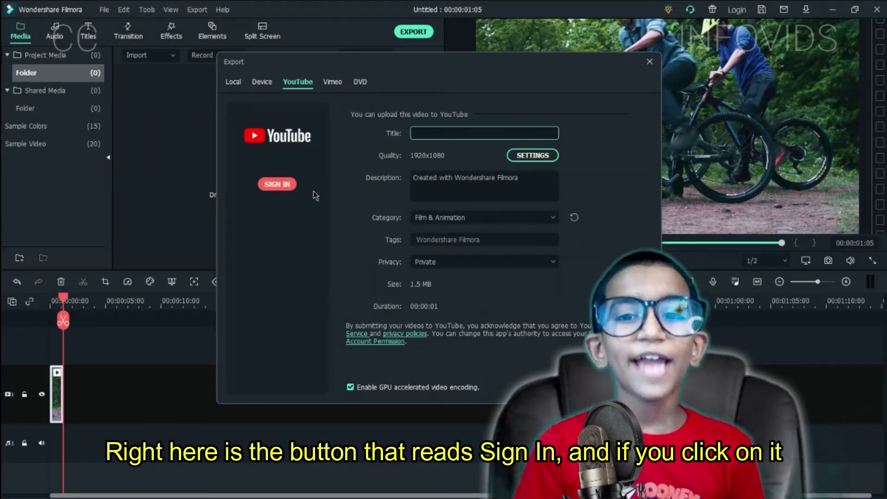
Step: Dismiss the YouTube sign-in prompt and title the upload 'Test Video'
{"action": "left_click", "coordinate": [276, 185]}
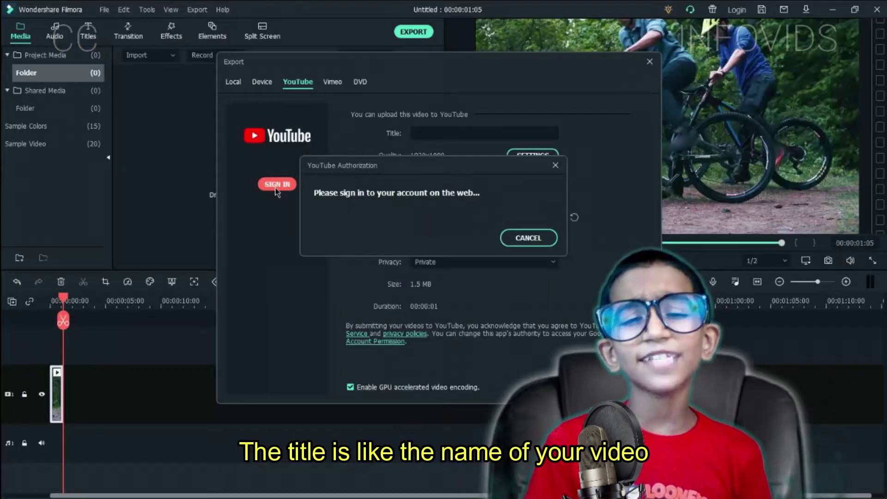
{"action": "left_click", "coordinate": [528, 238]}
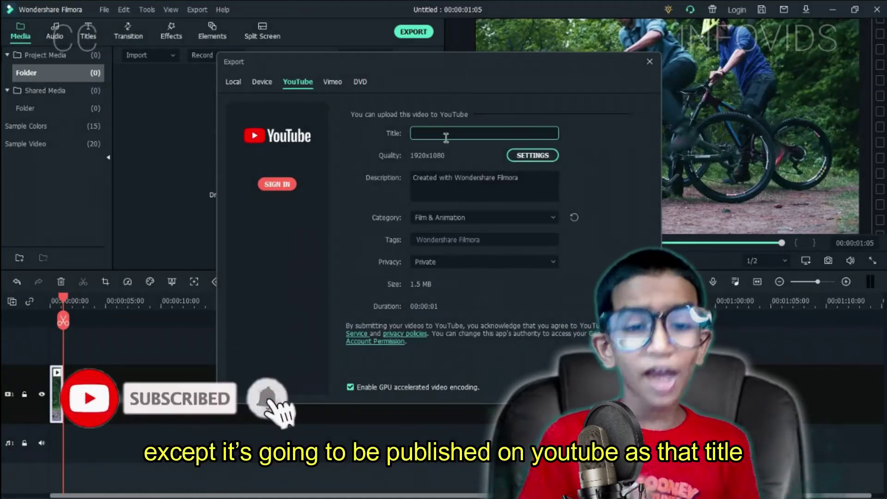
{"action": "type", "text": "Test Video"}
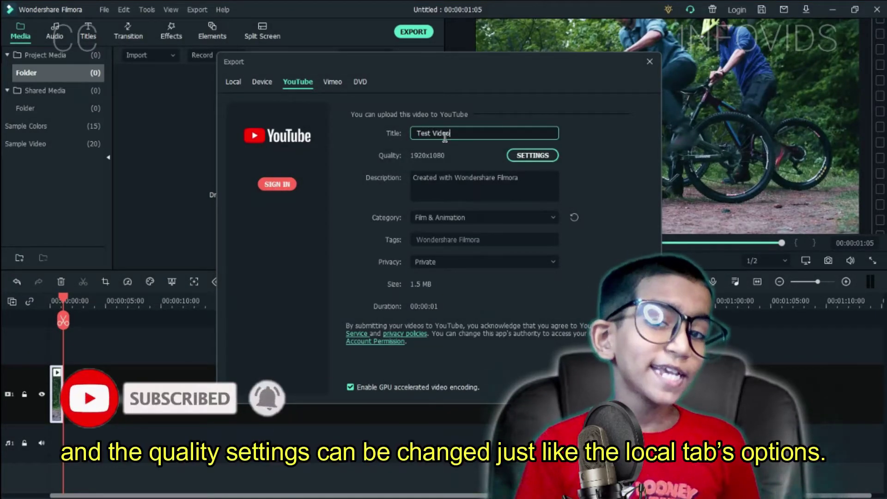
Step: Enter 'Please Subscribe To Infovid' as the YouTube description
{"action": "left_click", "coordinate": [532, 156]}
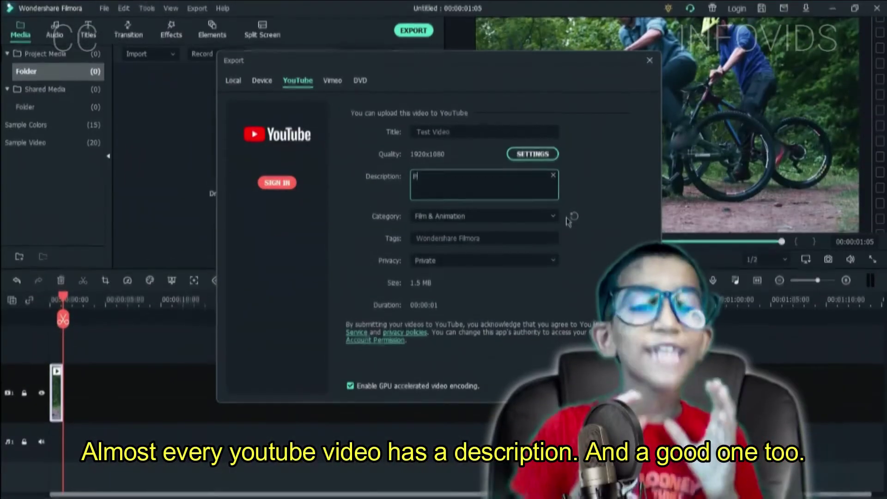
{"action": "type", "text": "Please Subscribe To Infovid"}
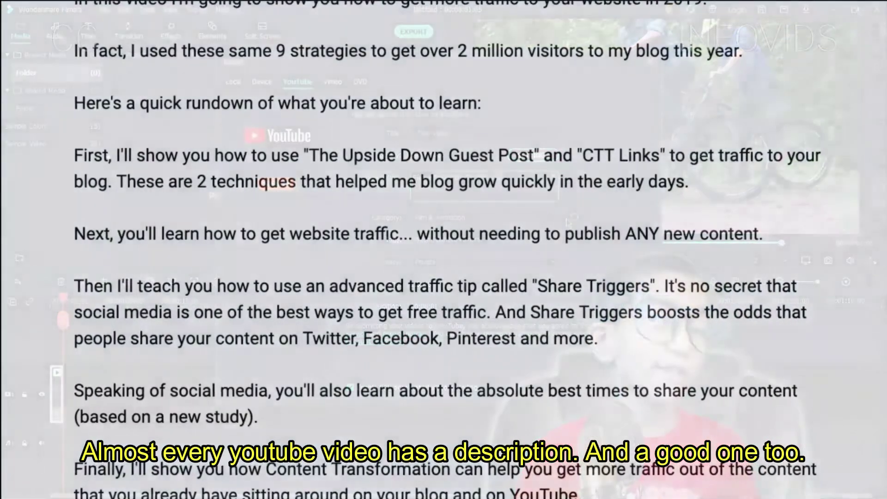